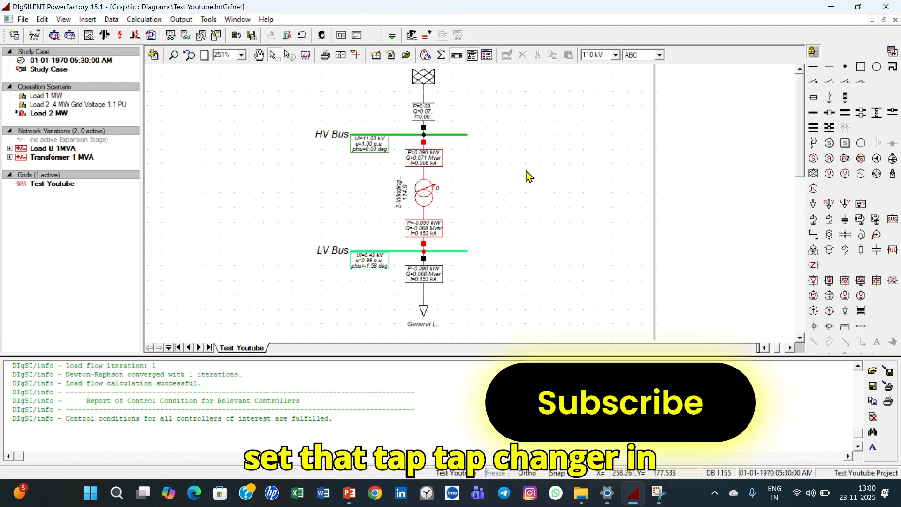
- Open the load-flow tap changer settings of the equipment type assigned to the two-winding transformer
{"action": "left_click", "coordinate": [424, 201]}
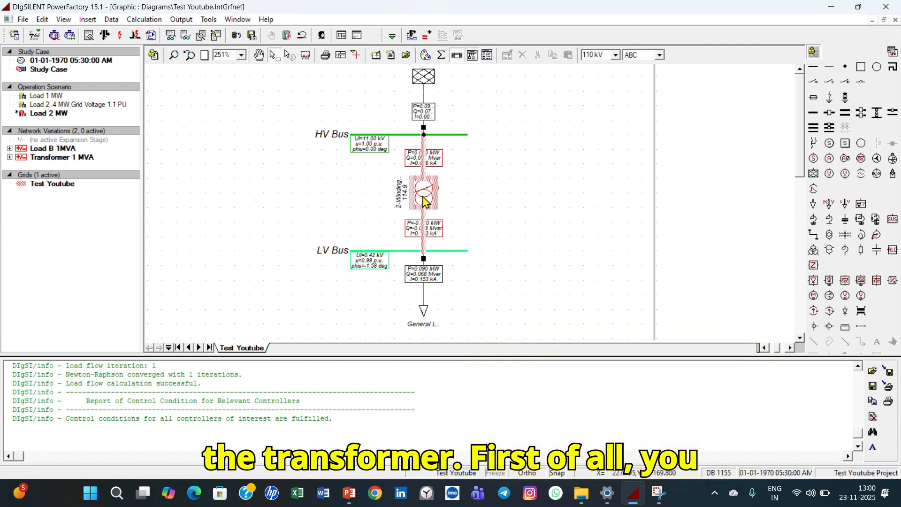
{"action": "double_click", "coordinate": [424, 201]}
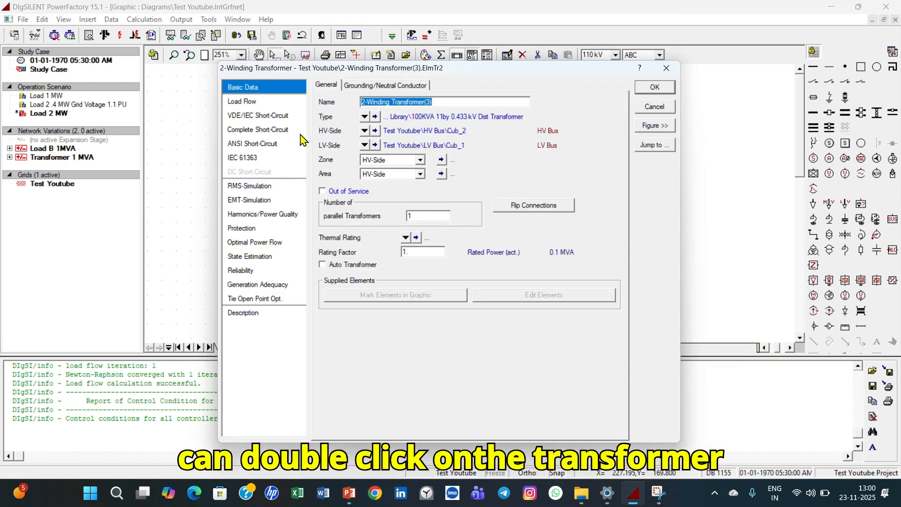
{"action": "left_click", "coordinate": [376, 120]}
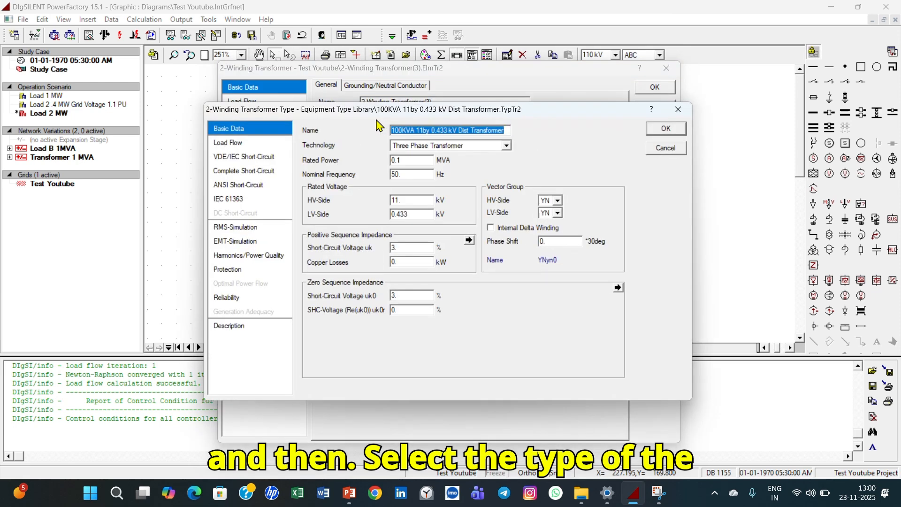
{"action": "left_click", "coordinate": [245, 143]}
{"action": "left_click", "coordinate": [346, 126]}
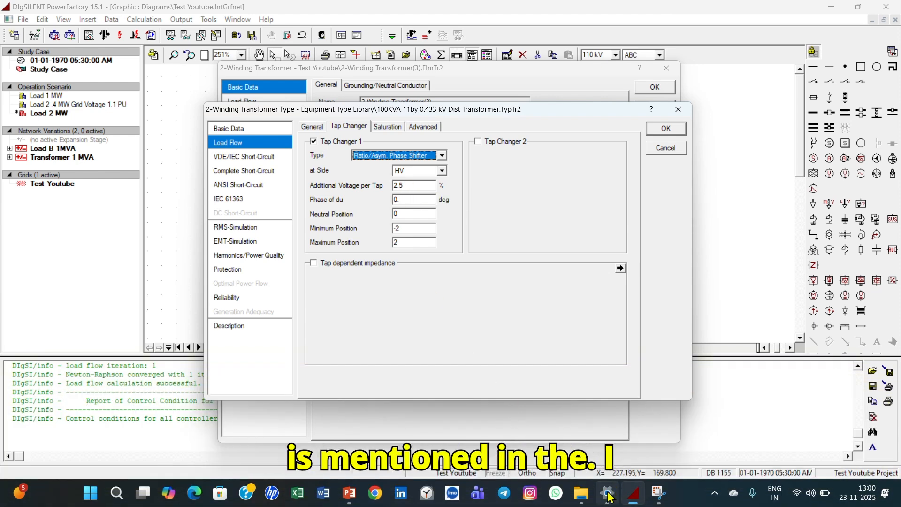
- Compare the type's tap step and minimum and maximum positions with the ABB nameplate in PowerPoint, then return to PowerFactory and accept the type
{"action": "mouse_move", "coordinate": [607, 498]}
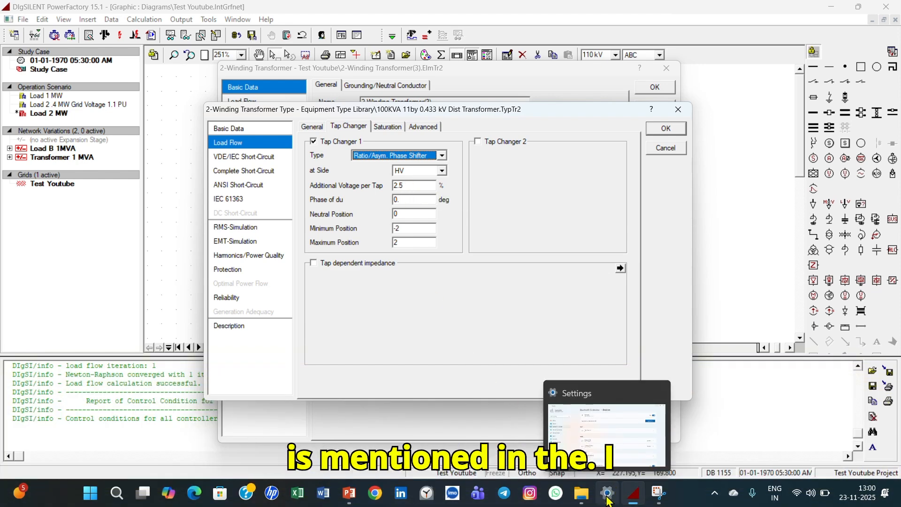
{"action": "left_click", "coordinate": [356, 499]}
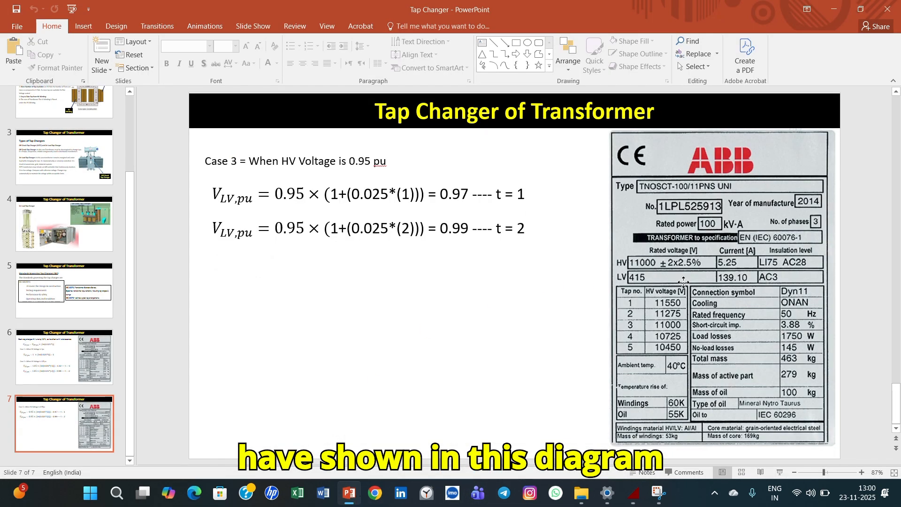
{"action": "left_click", "coordinate": [686, 282]}
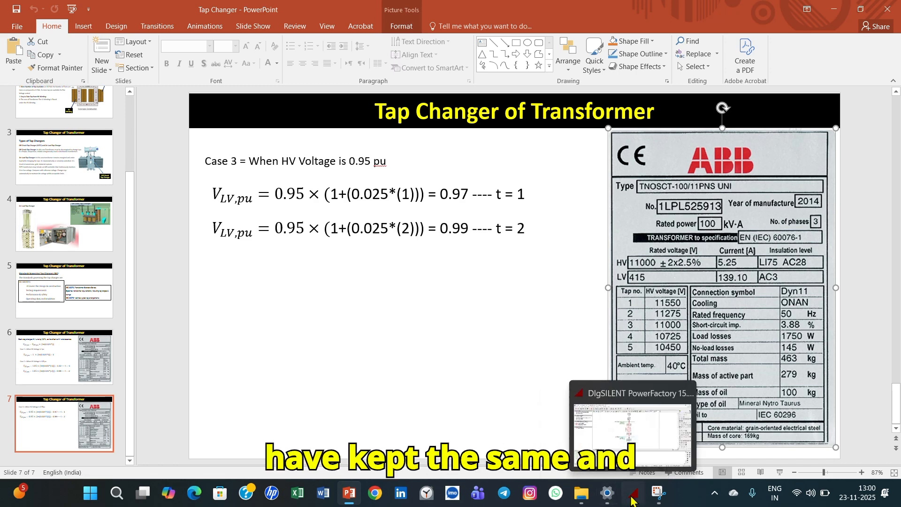
{"action": "left_click", "coordinate": [633, 497]}
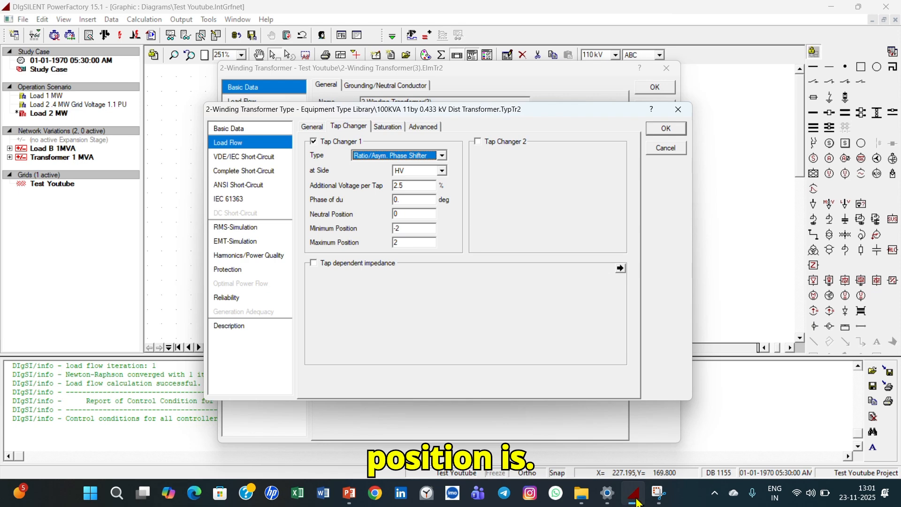
{"action": "left_click", "coordinate": [349, 493]}
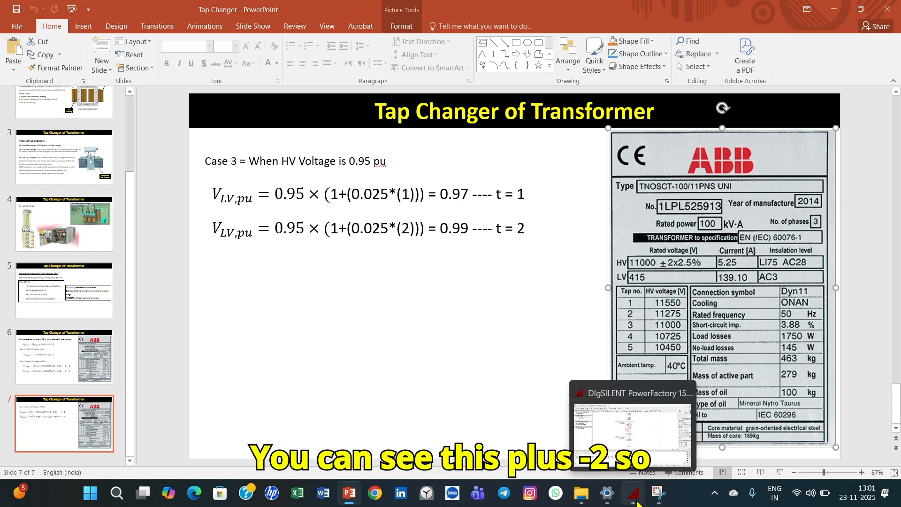
{"action": "left_click", "coordinate": [634, 493]}
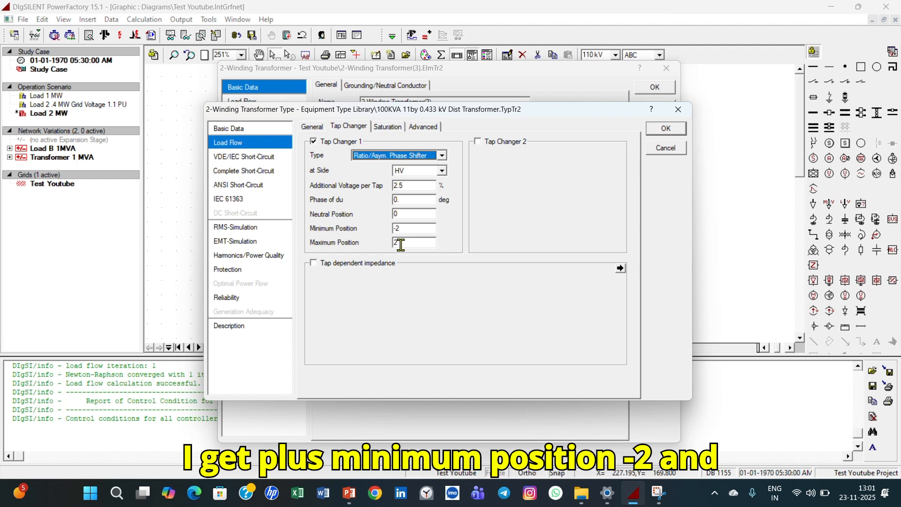
{"action": "left_click", "coordinate": [666, 128]}
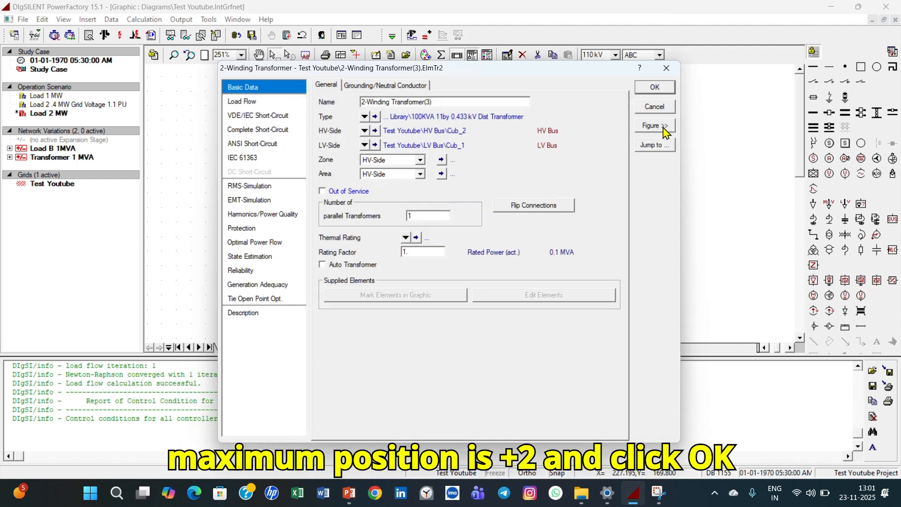
- Review the transformer's tap controller settings and compare its tap measurement report with the nameplate voltages in PowerPoint, then close the transformer in PowerFactory
{"action": "left_click", "coordinate": [247, 102]}
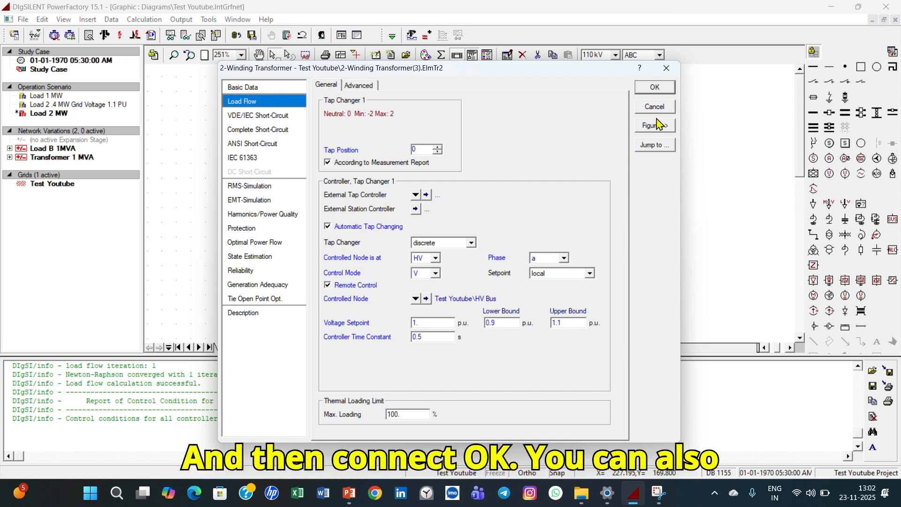
{"action": "left_click", "coordinate": [655, 88]}
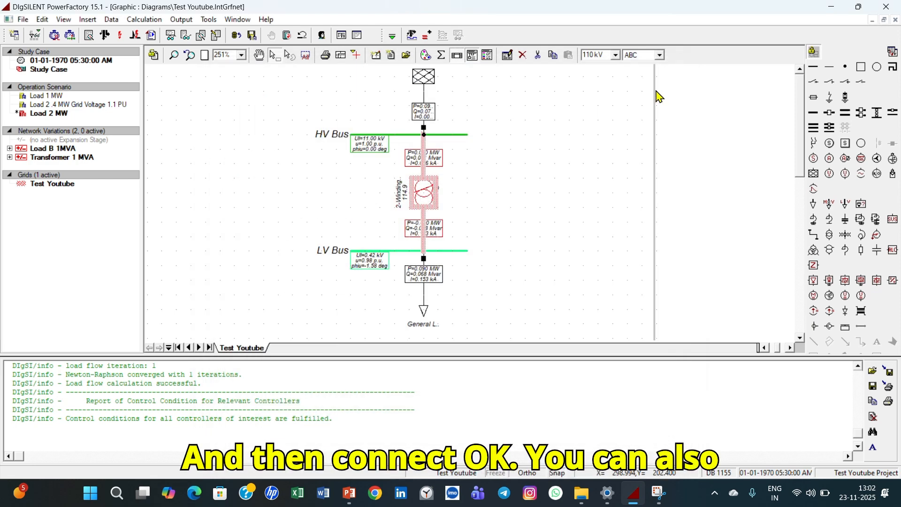
{"action": "double_click", "coordinate": [425, 192]}
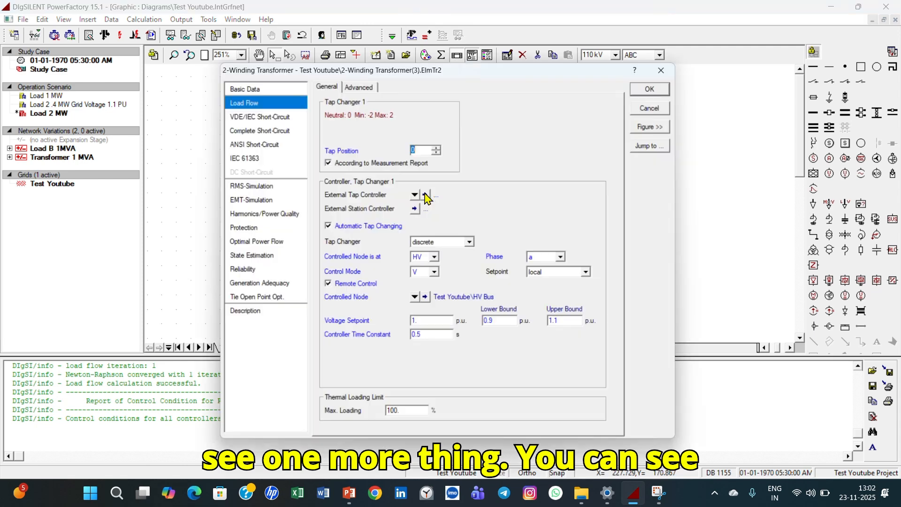
{"action": "left_click", "coordinate": [362, 87]}
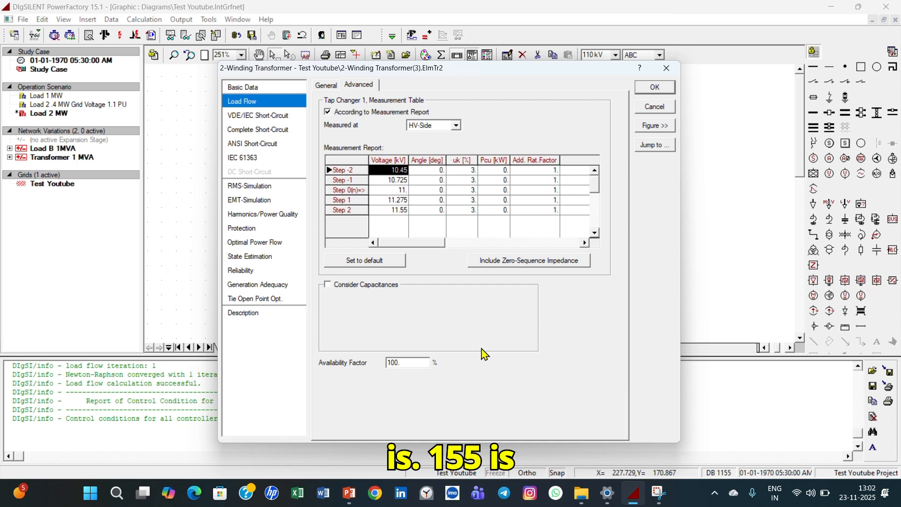
{"action": "mouse_move", "coordinate": [658, 493]}
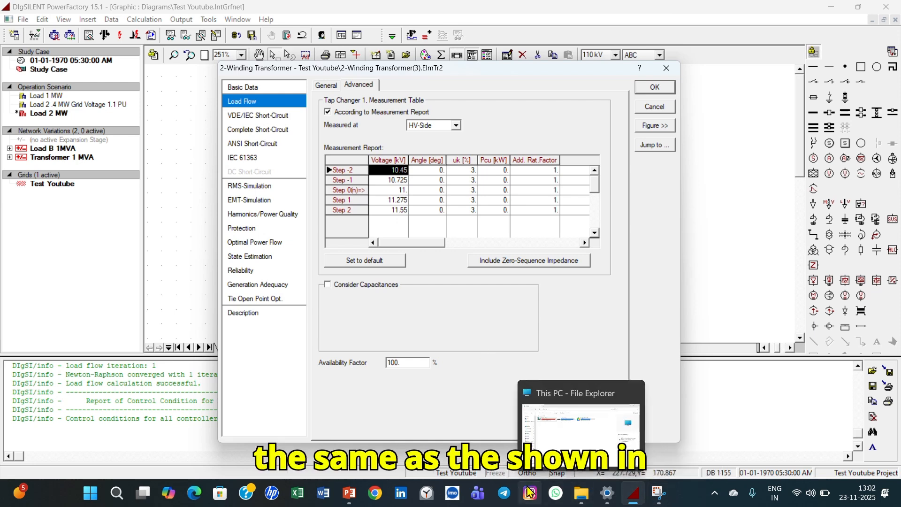
{"action": "left_click", "coordinate": [357, 492]}
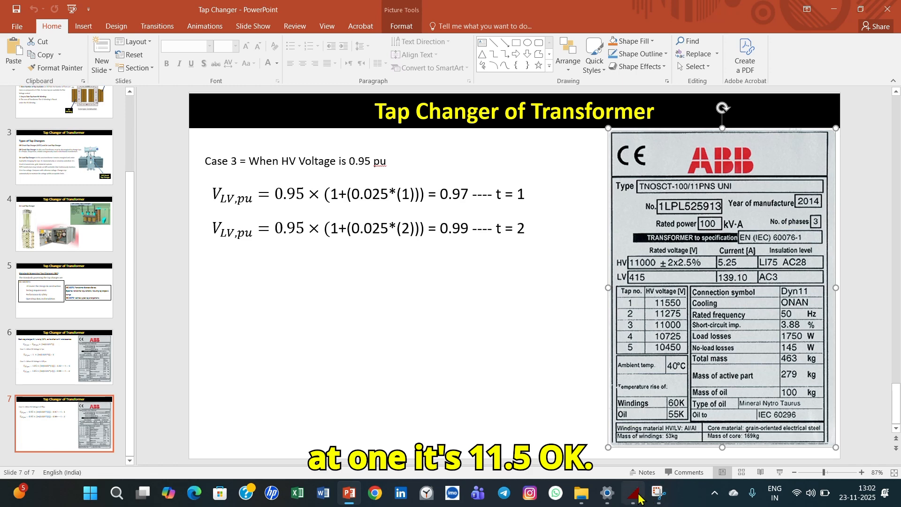
{"action": "left_click", "coordinate": [633, 491]}
{"action": "left_click", "coordinate": [653, 88]}
- Run a balanced AC load flow with automatic tap adjustment of transformers and check the HV bus voltage result
{"action": "left_click", "coordinate": [553, 241]}
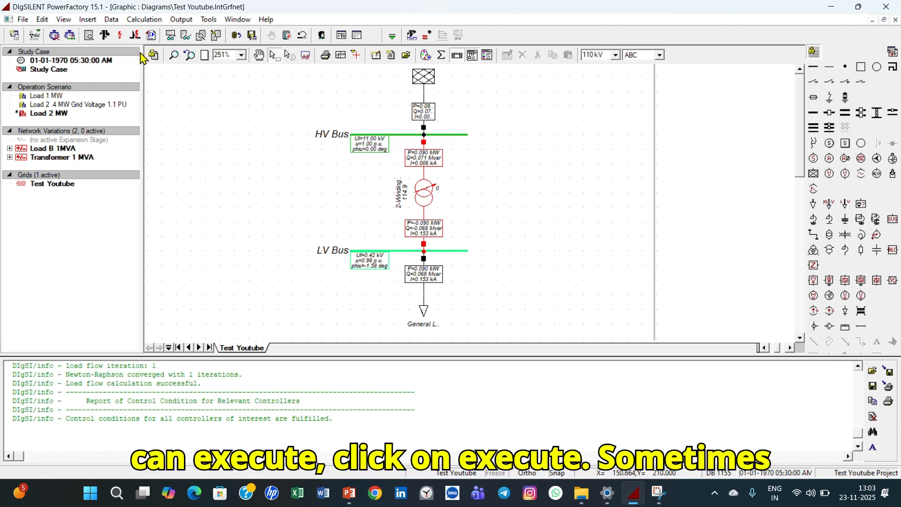
{"action": "left_click", "coordinate": [106, 35]}
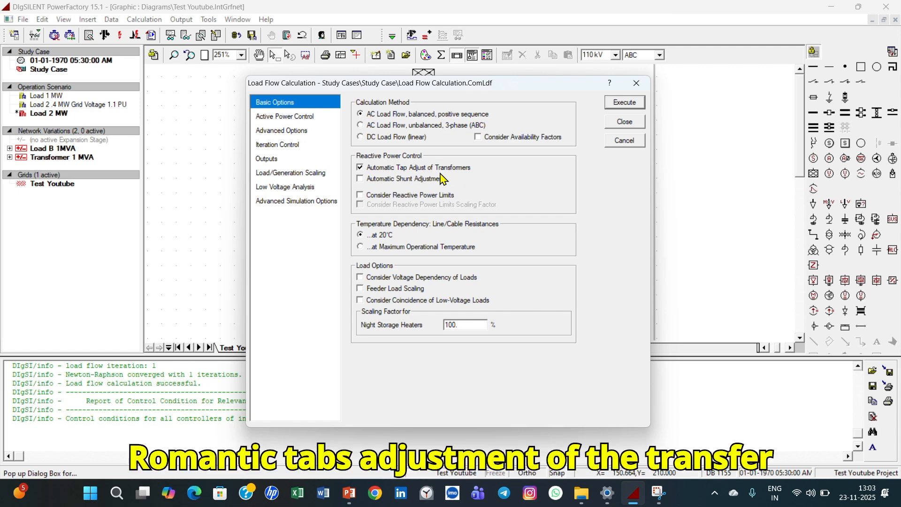
{"action": "left_click", "coordinate": [619, 103]}
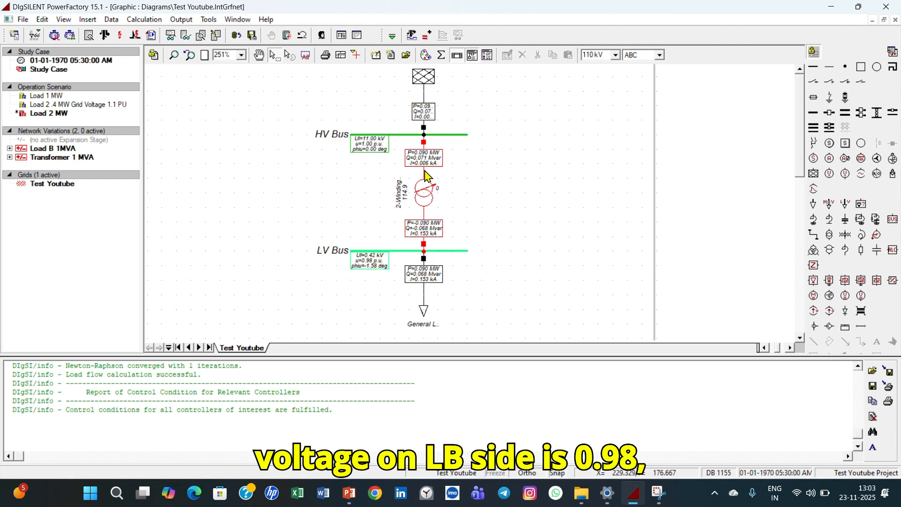
{"action": "mouse_move", "coordinate": [373, 152]}
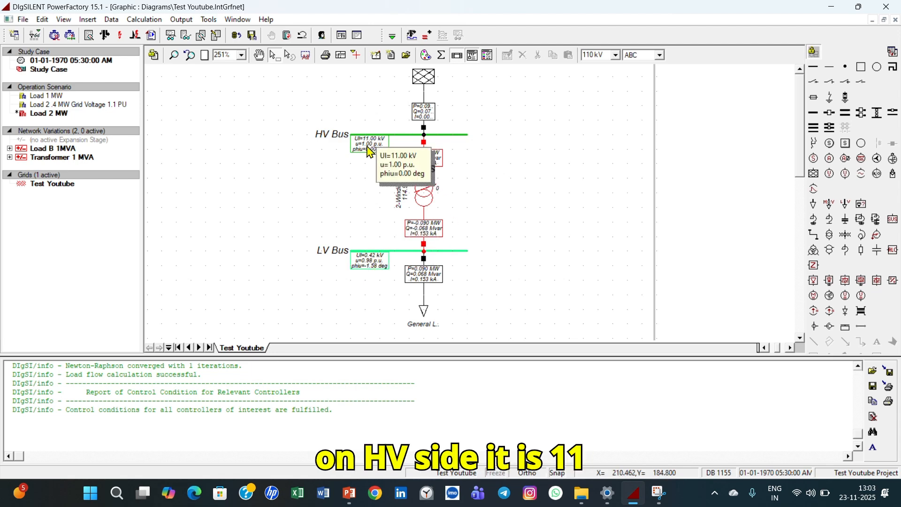
- Set the external grid's voltage setpoint to 1.05 p.u. and run the load flow with automatic tap adjustment
{"action": "double_click", "coordinate": [427, 81]}
{"action": "left_click", "coordinate": [231, 117]}
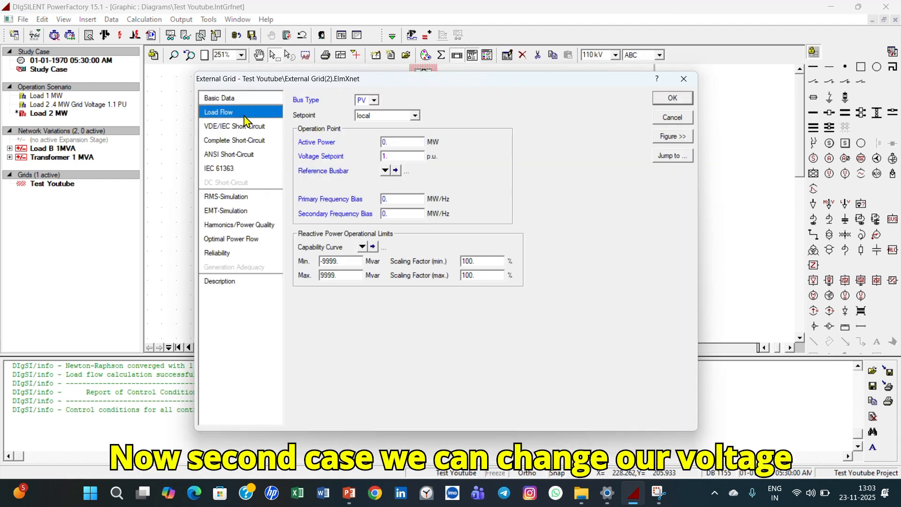
{"action": "left_click", "coordinate": [391, 156]}
{"action": "type", "text": "05"}
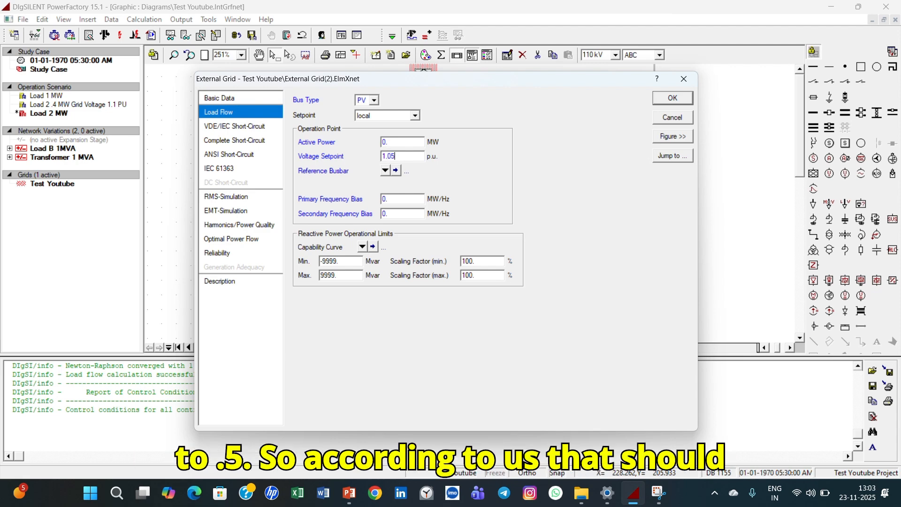
{"action": "left_click", "coordinate": [662, 99]}
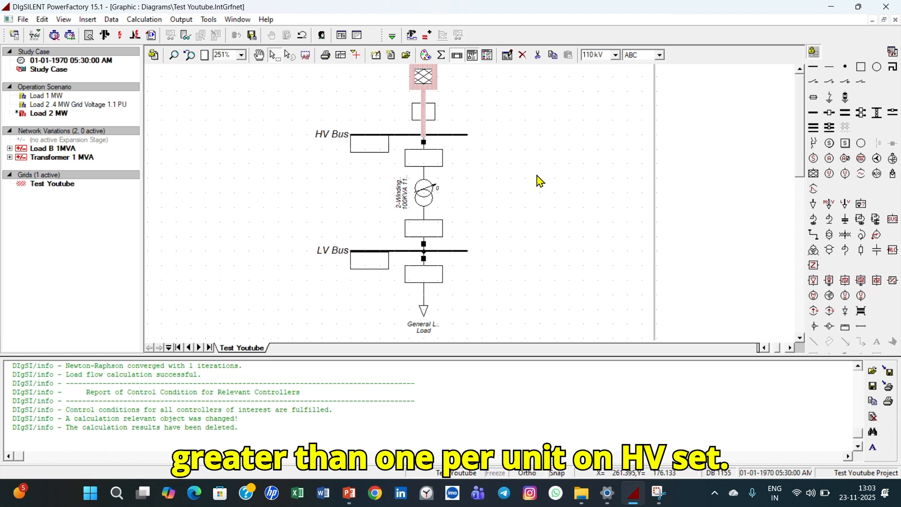
{"action": "left_click", "coordinate": [104, 35]}
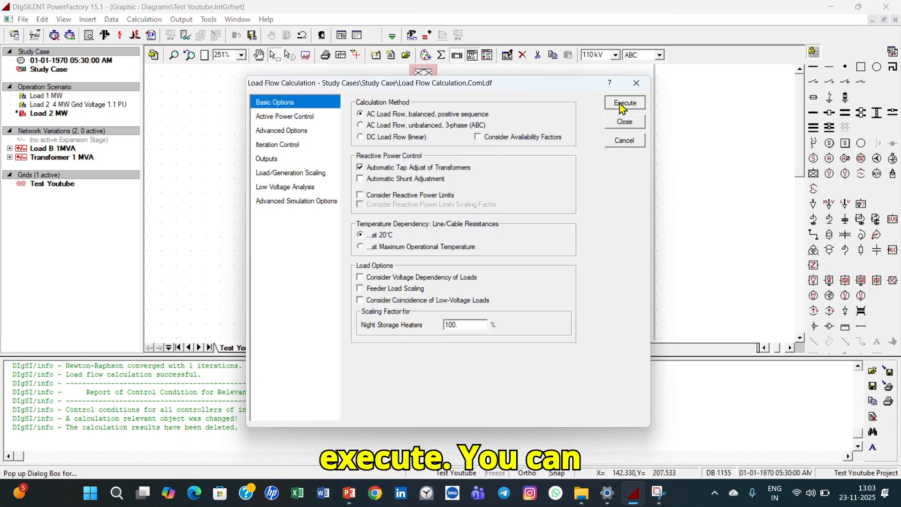
{"action": "left_click", "coordinate": [622, 105]}
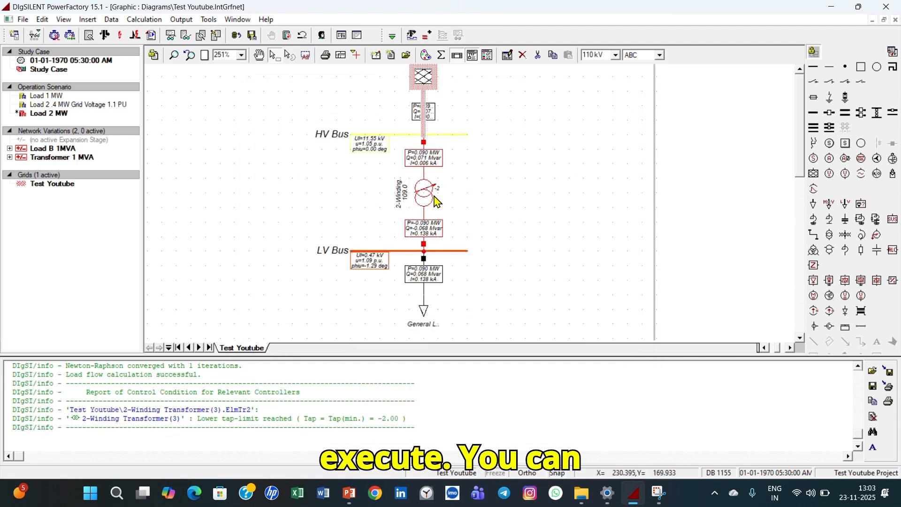
- Compare the transformer's tap position with the Case 2 calculation on slide 6 in PowerPoint, then return to the PowerFactory diagram
{"action": "left_click", "coordinate": [349, 493]}
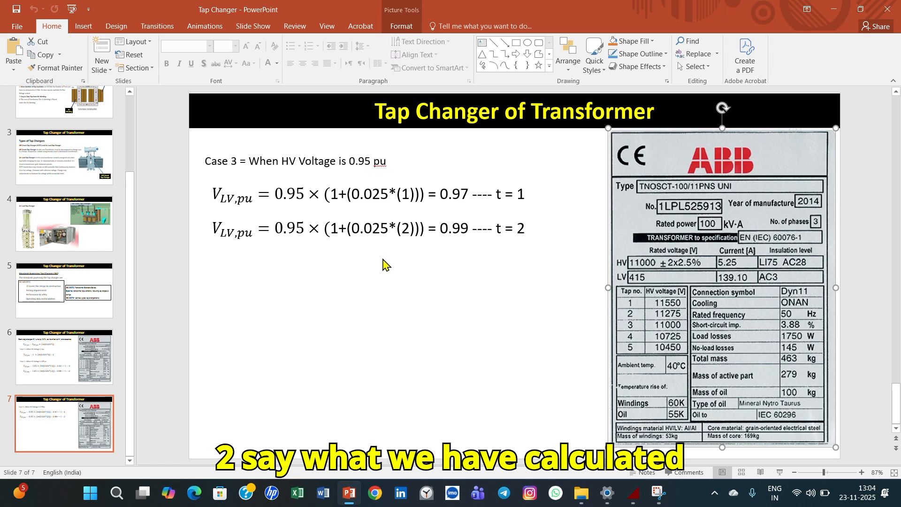
{"action": "left_click", "coordinate": [118, 356]}
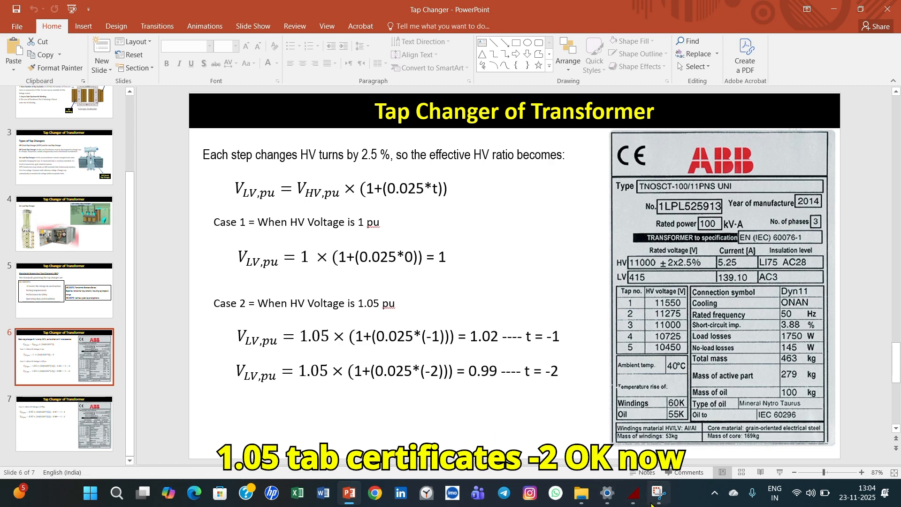
{"action": "left_click", "coordinate": [633, 496]}
{"action": "left_click", "coordinate": [494, 123]}
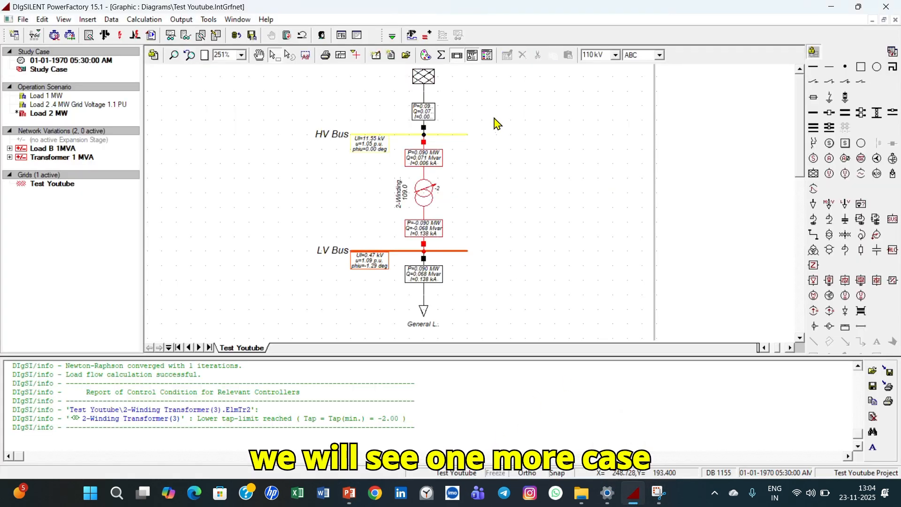
- Set the external grid's voltage setpoint to 0.95 p.u. and run the load flow with automatic tap adjustment
{"action": "double_click", "coordinate": [424, 76]}
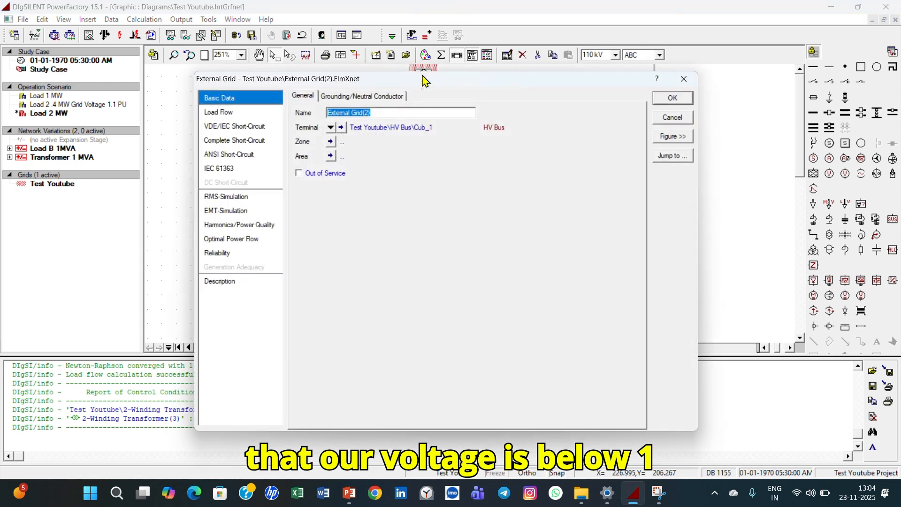
{"action": "left_click", "coordinate": [237, 115]}
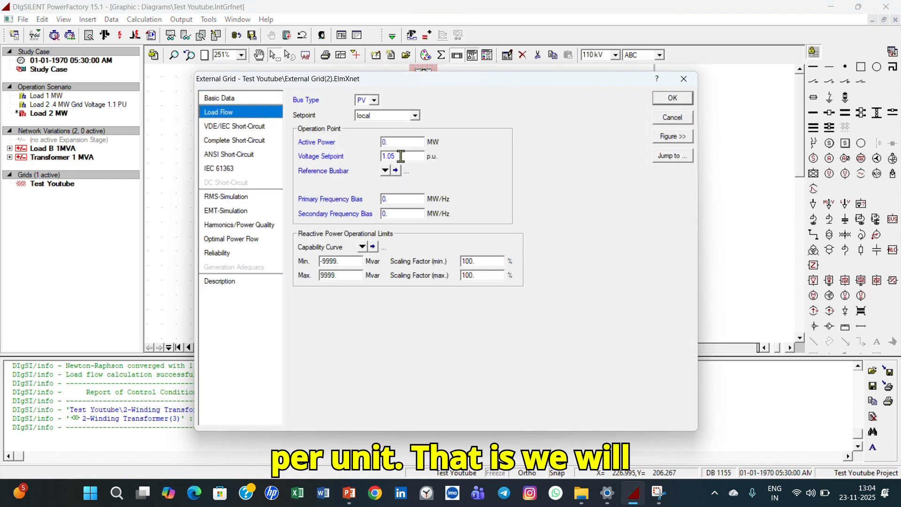
{"action": "left_click", "coordinate": [399, 155]}
{"action": "key", "text": "BackSpace"}
{"action": "key", "text": "BackSpace"}
{"action": "key", "text": "BackSpace"}
{"action": "type", "text": "0.95"}
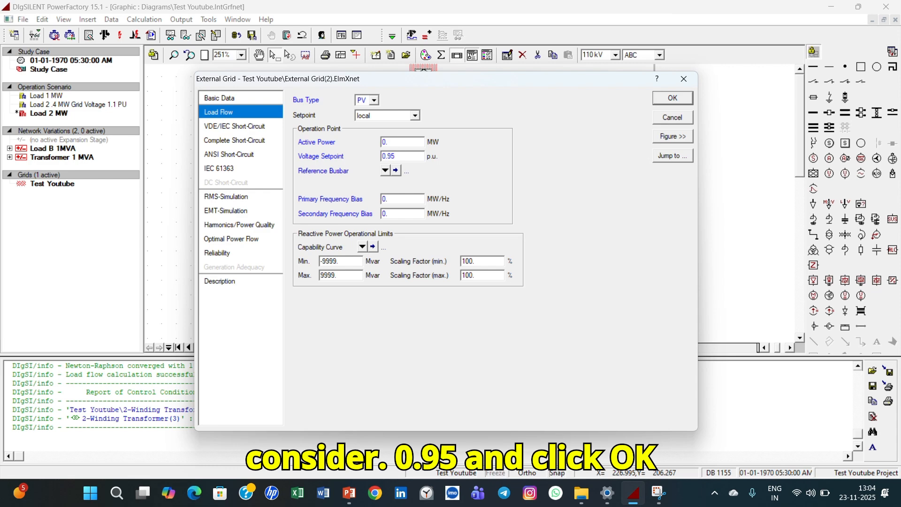
{"action": "left_click", "coordinate": [672, 97]}
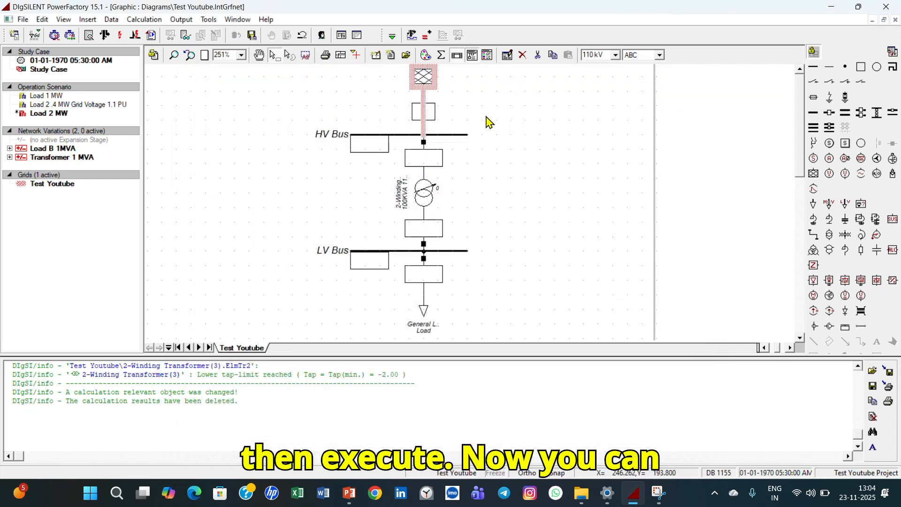
{"action": "left_click", "coordinate": [106, 37]}
{"action": "left_click", "coordinate": [634, 104]}
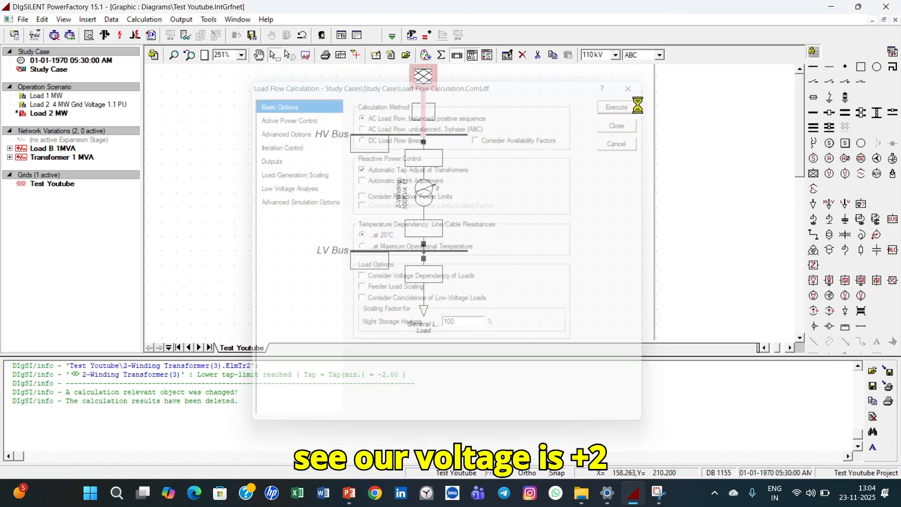